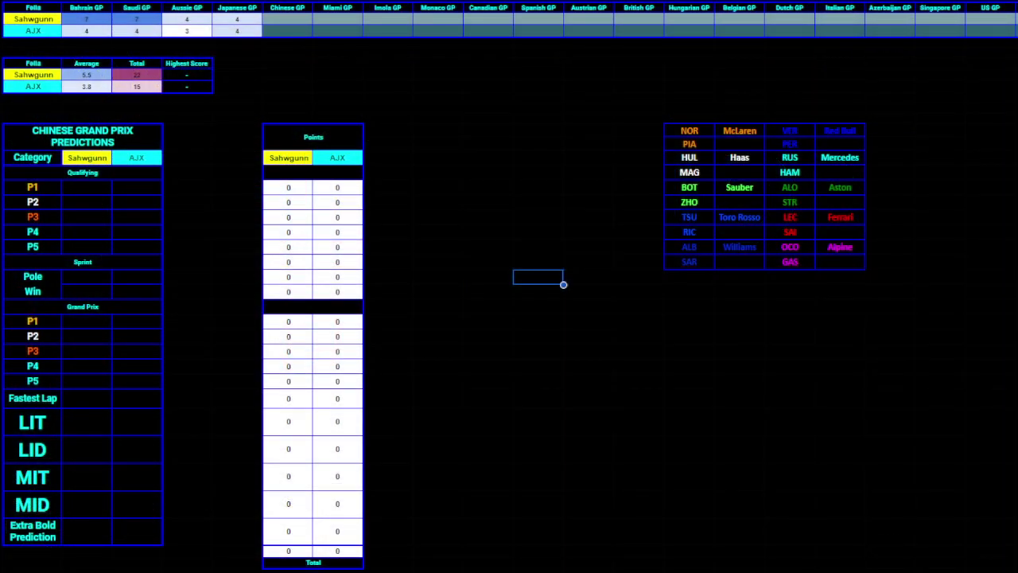
- Fill in the Qualifying P1 predictions with VER in the cyan player's column and LEC in the yellow player's column
click(471, 370)
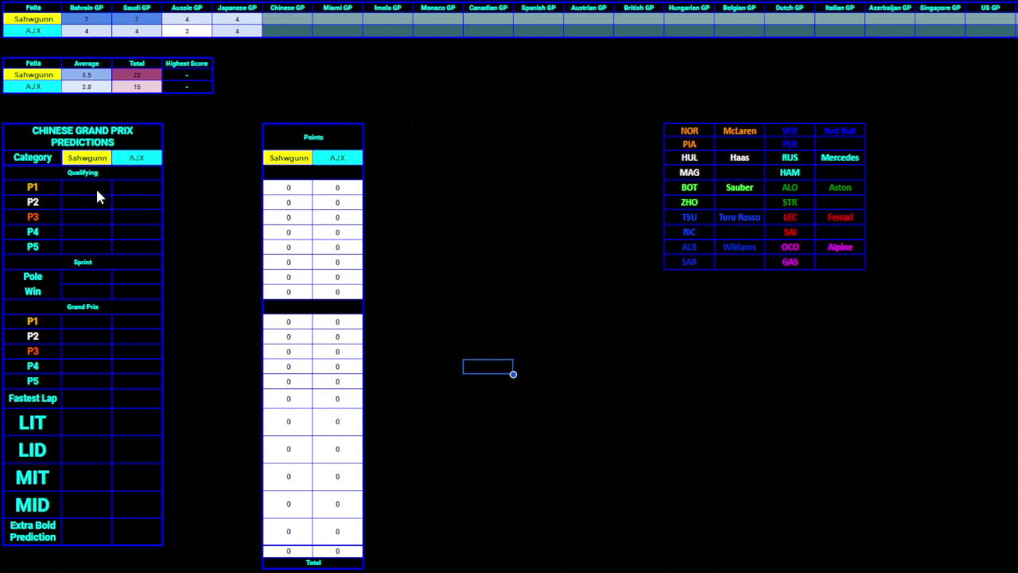
click(88, 191)
click(140, 186)
text(VER)
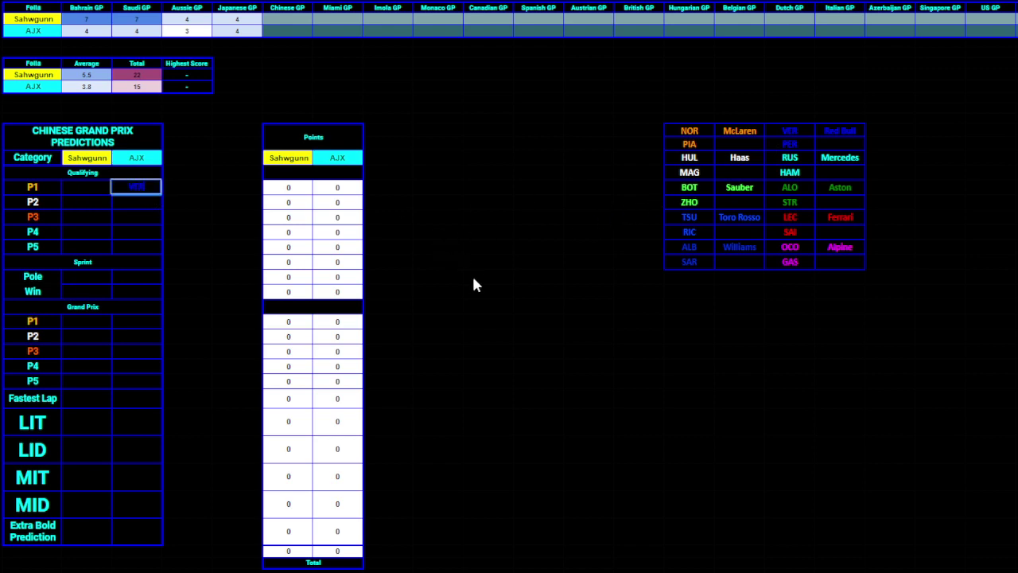
click(473, 279)
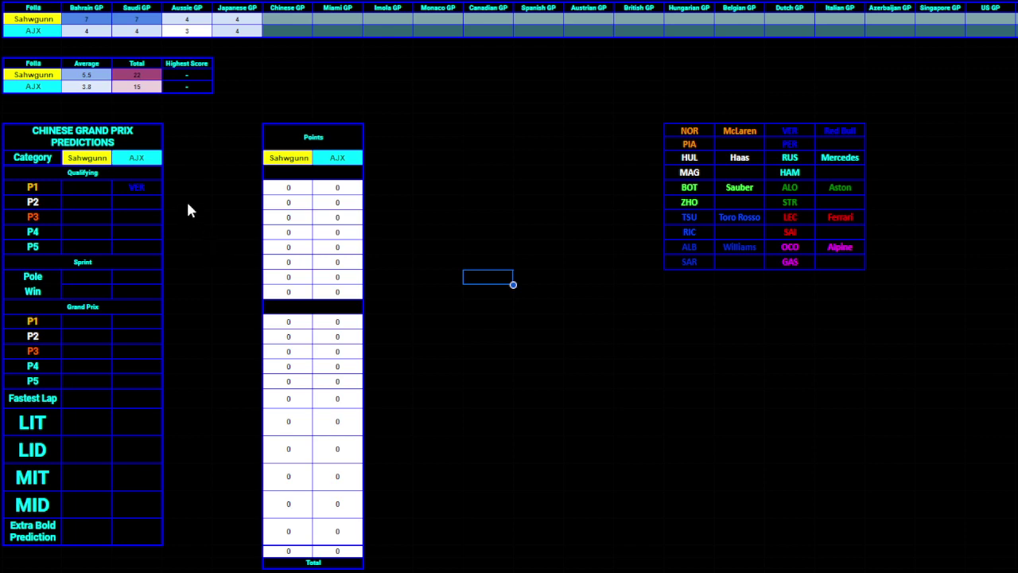
click(792, 217)
key(ctrl+c)
click(87, 187)
key(ctrl+v)
click(599, 372)
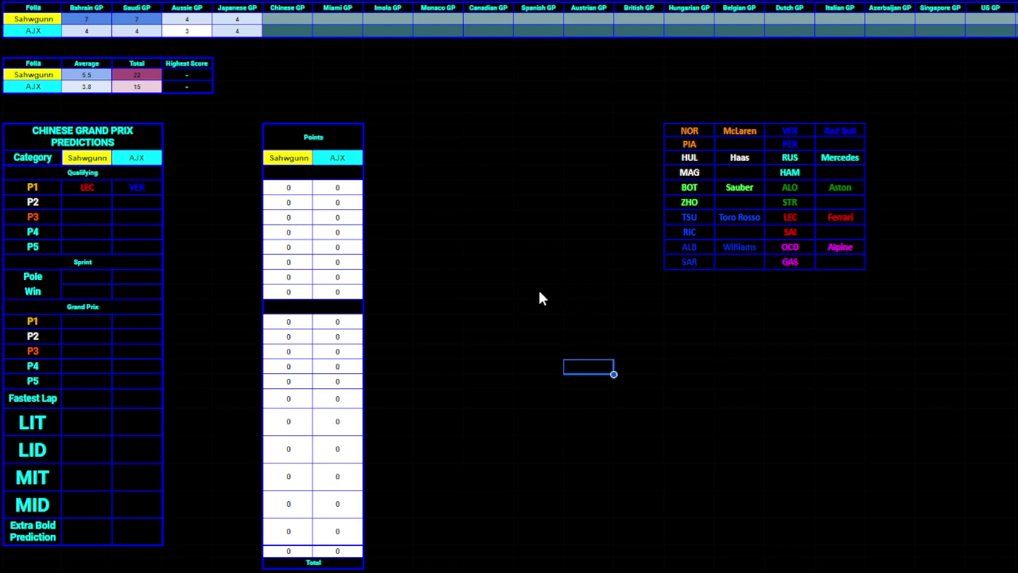
- Copy PER and VER from the driver table into Qualifying P2, with PER for the cyan player and VER for the yellow player
click(93, 209)
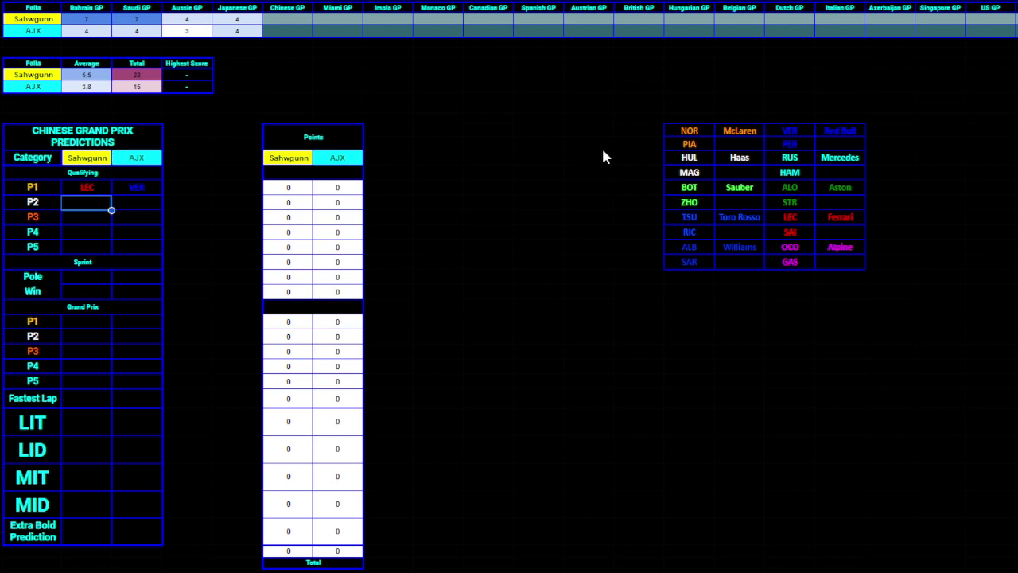
click(799, 145)
key(ctrl+c)
click(132, 203)
key(ctrl+v)
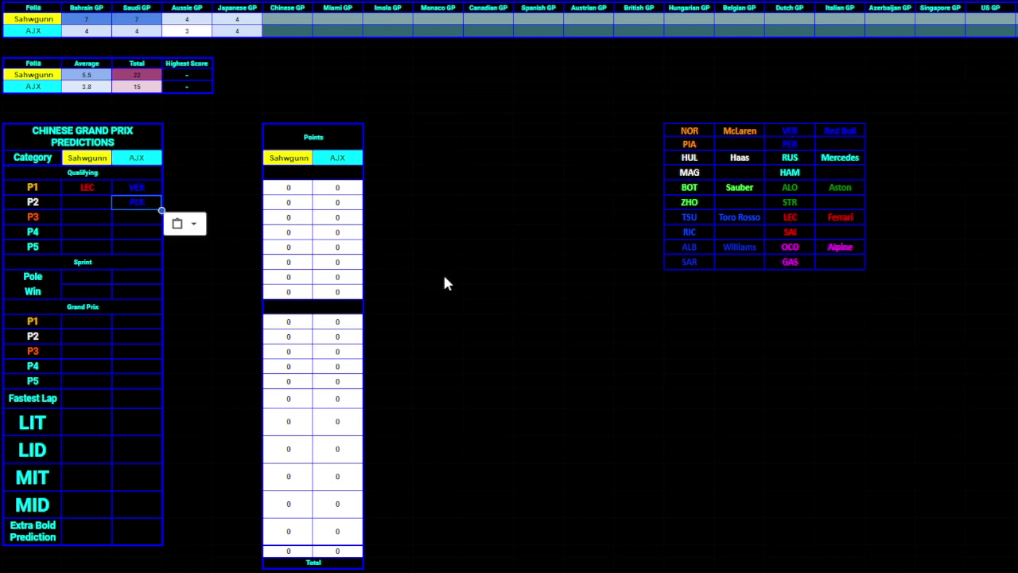
click(442, 278)
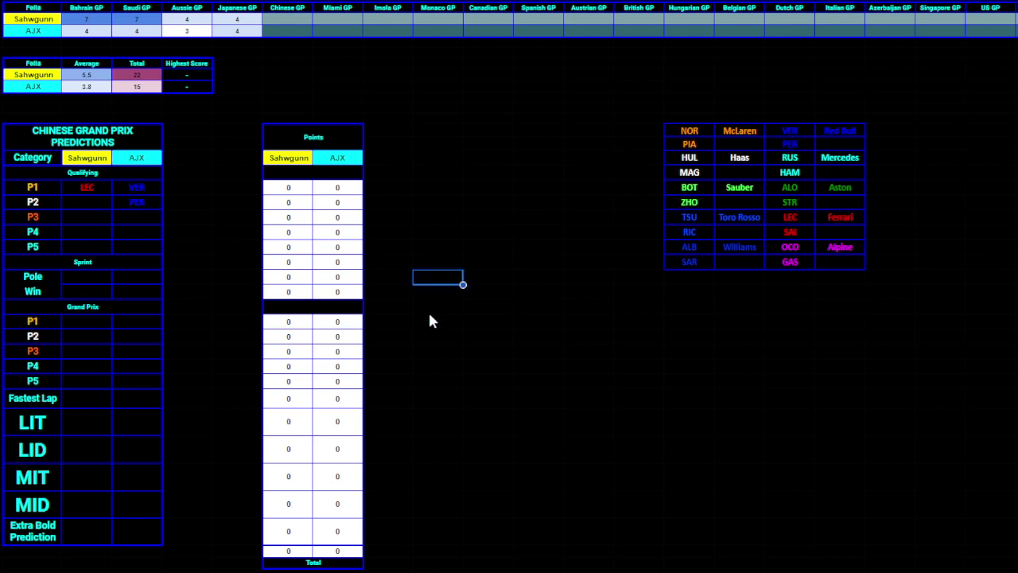
click(803, 133)
key(ctrl+c)
click(87, 202)
key(ctrl+v)
click(517, 339)
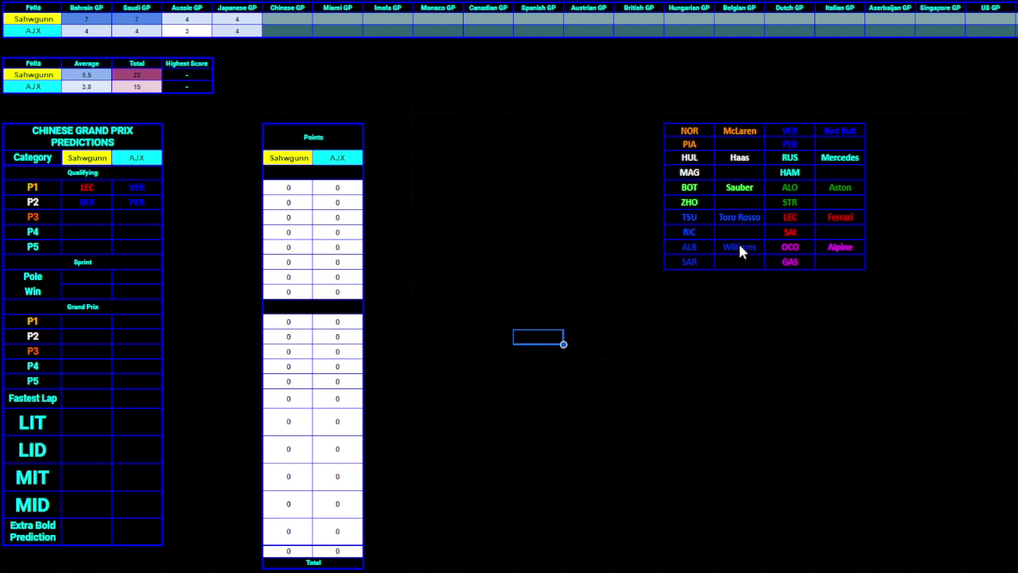
- Copy the Ferrari drivers into Qualifying P3, with LEC for the cyan player and SAI for the yellow player
click(791, 216)
key(ctrl+c)
click(137, 216)
key(ctrl+v)
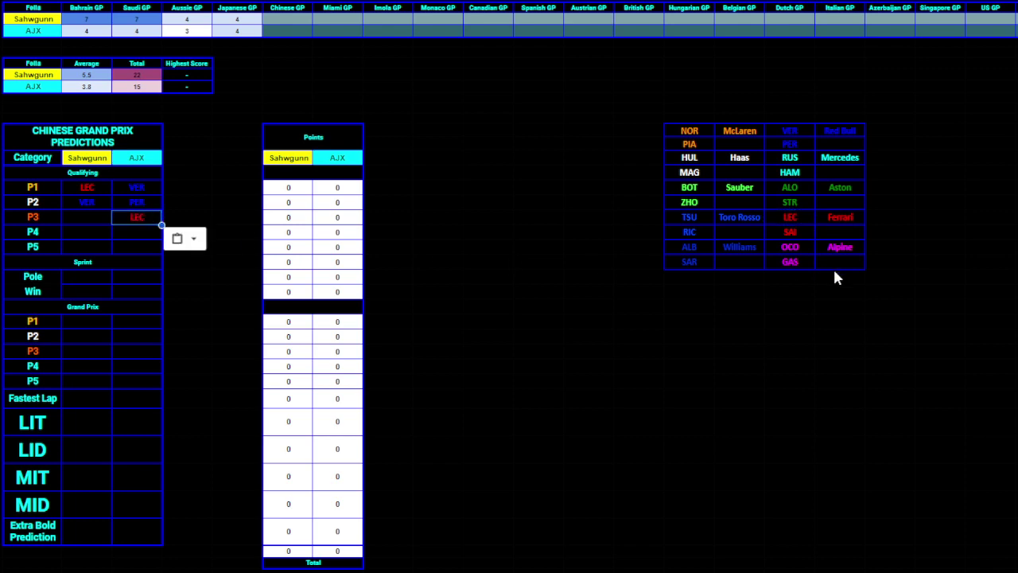
click(809, 229)
key(ctrl+c)
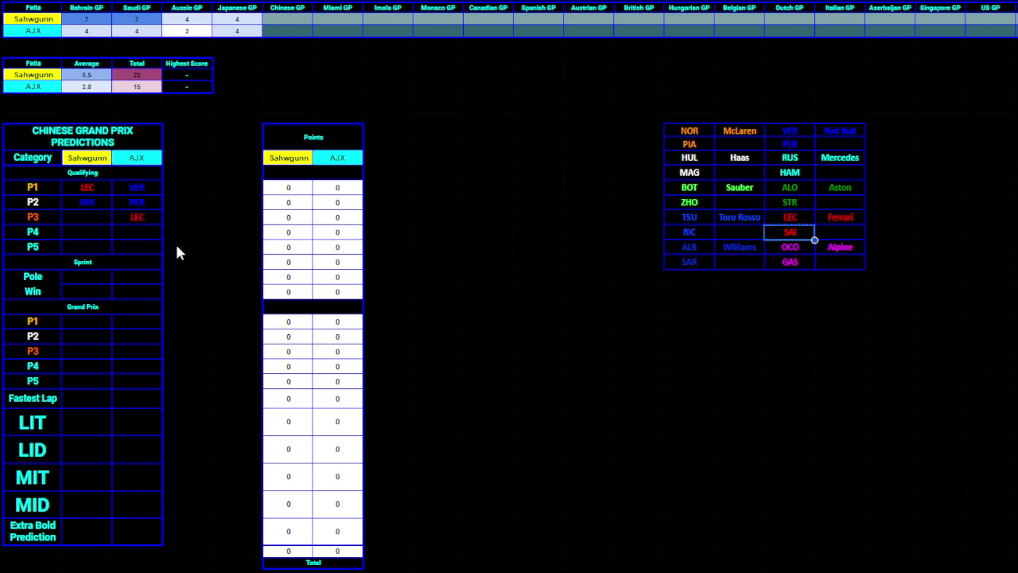
click(86, 216)
key(ctrl+v)
click(536, 367)
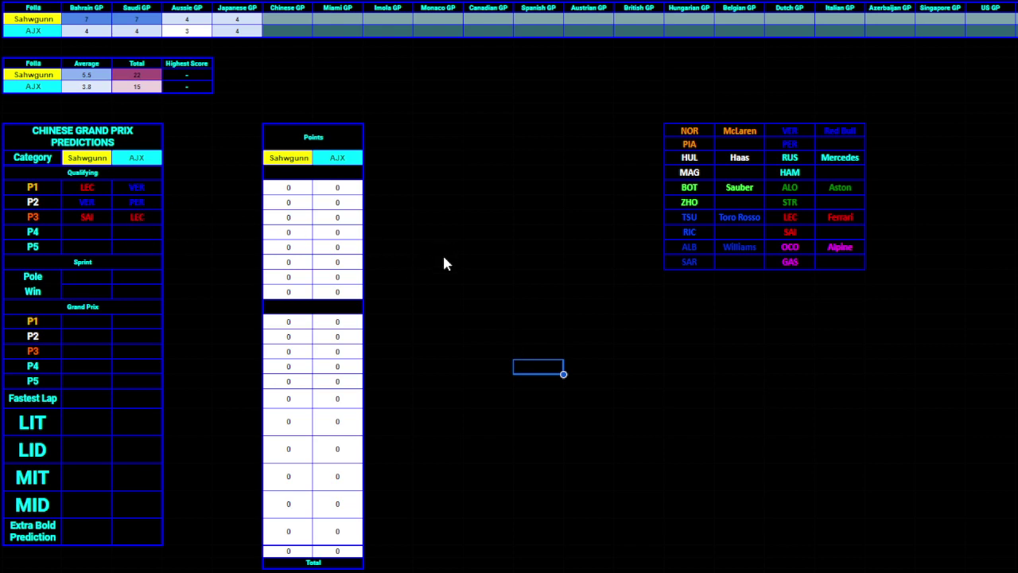
- Enter the Qualifying P4 predictions from the driver table: NOR for the cyan player and PER for the yellow player
click(686, 134)
key(ctrl+c)
click(136, 231)
key(ctrl+v)
click(524, 322)
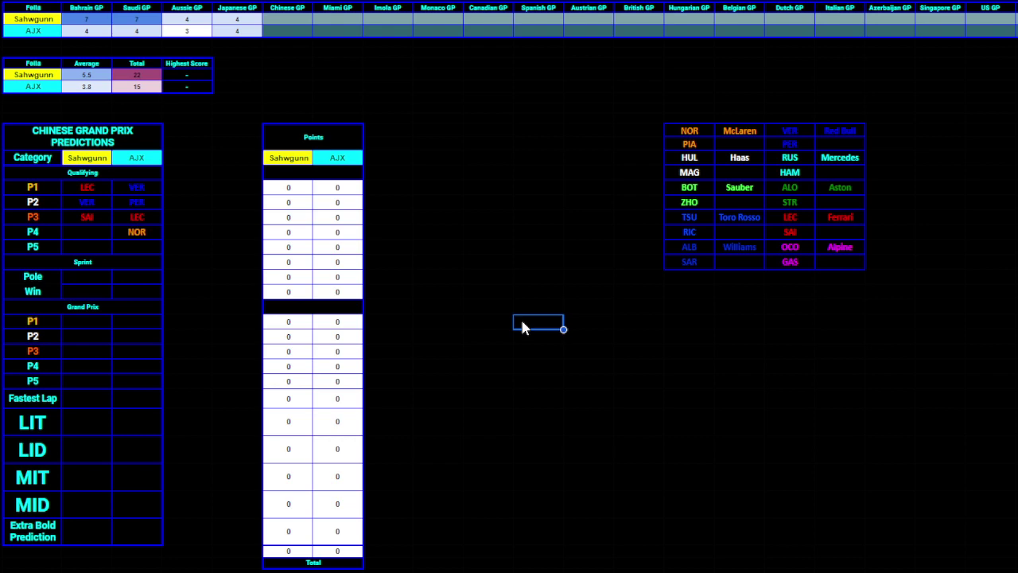
drag(802, 148, 78, 233)
click(499, 354)
- Enter the Qualifying P5 predictions from the driver table: SAI for the cyan player and ALO for the yellow player
click(808, 229)
key(ctrl+c)
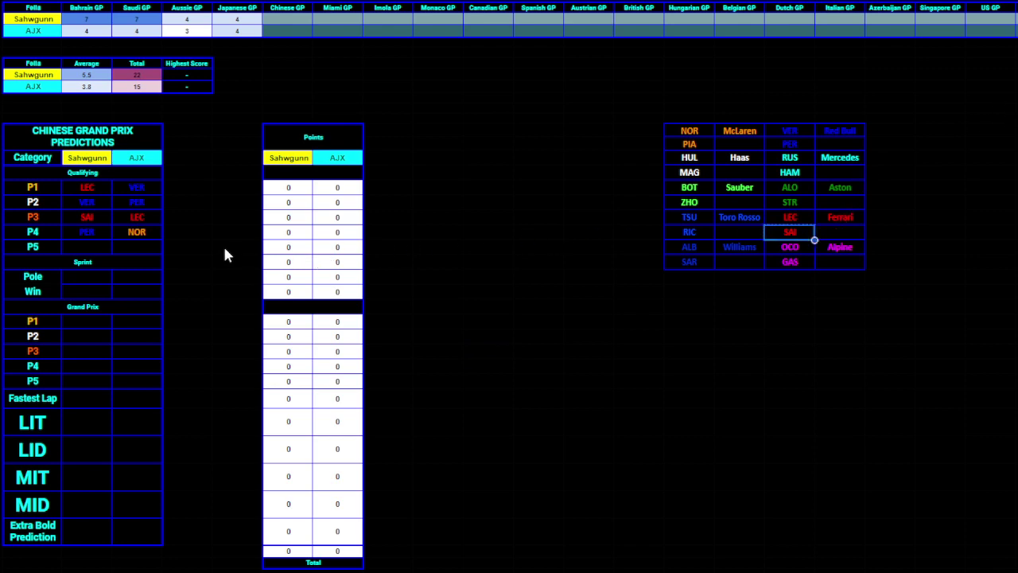
click(153, 245)
key(ctrl+v)
click(532, 286)
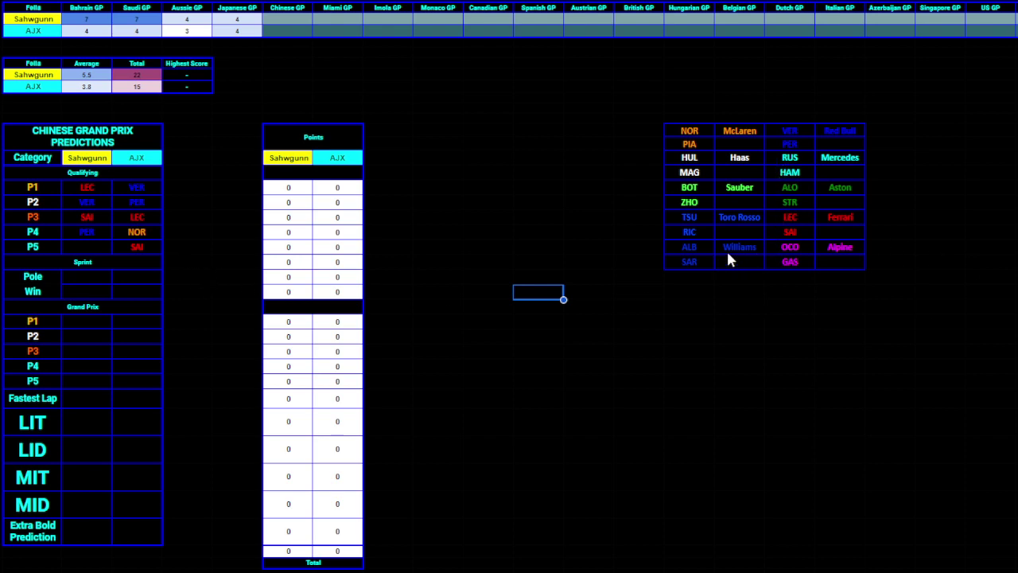
click(796, 187)
key(ctrl+c)
click(80, 237)
click(80, 245)
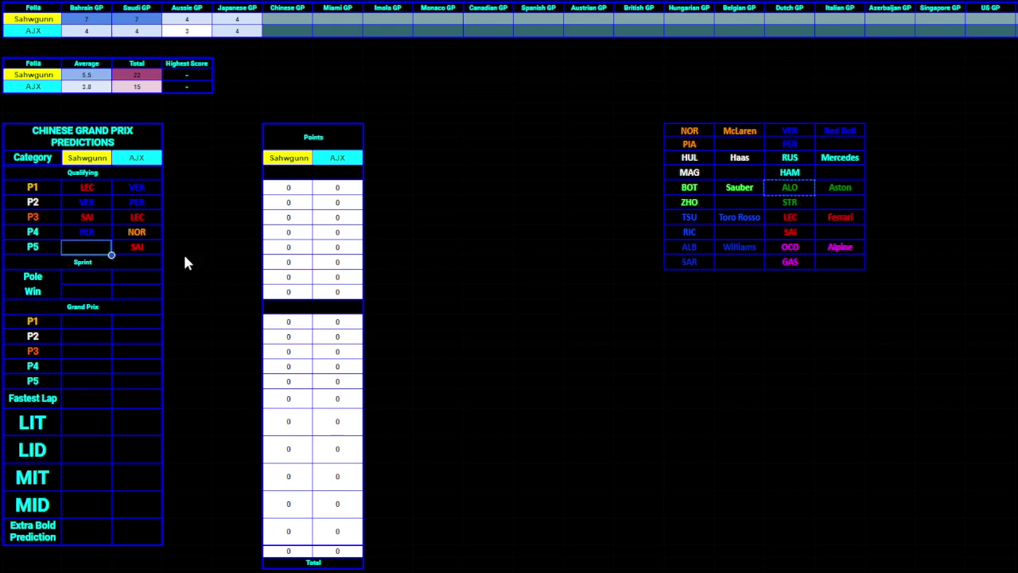
key(ctrl+v)
click(566, 310)
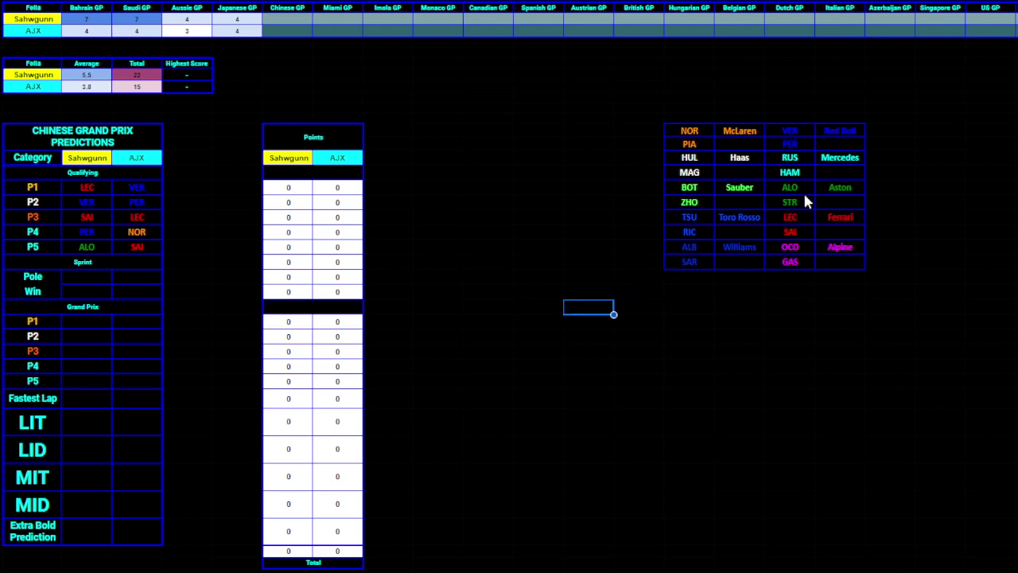
- Copy VER from the driver table into the Sprint Pole and Win cells for both players
click(790, 131)
key(ctrl+c)
click(136, 277)
key(ctrl+v)
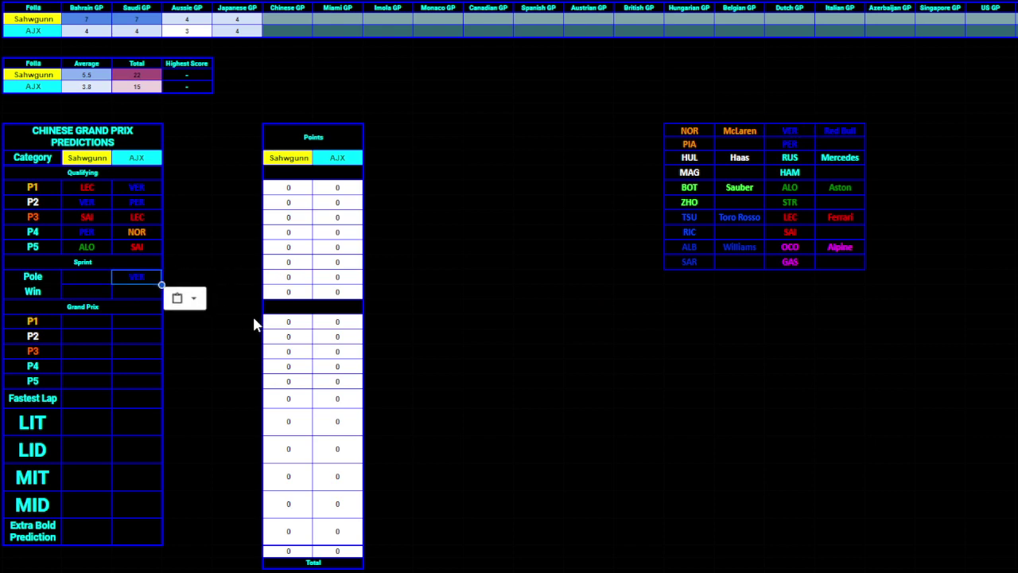
click(199, 337)
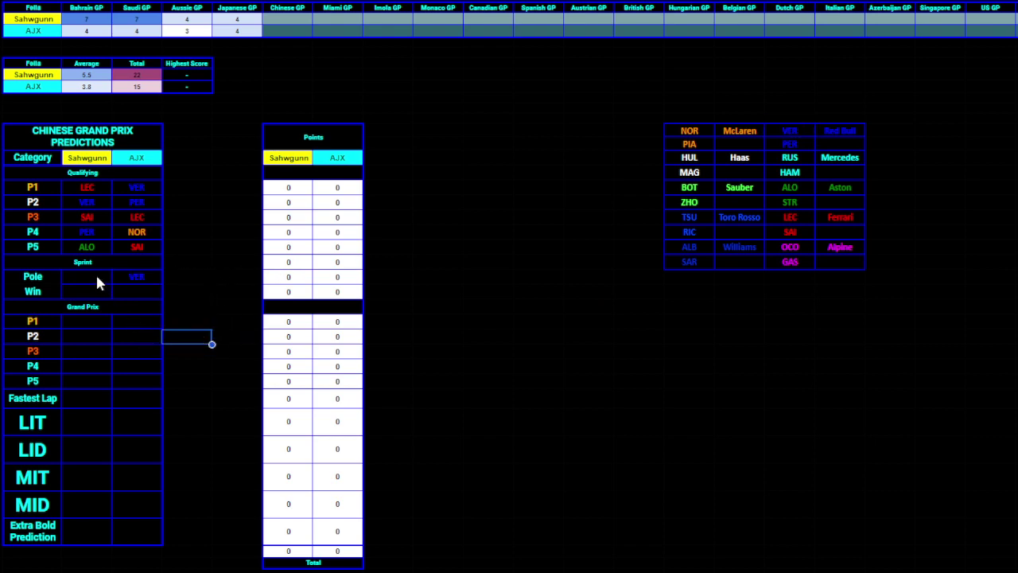
click(95, 273)
key(ctrl+v)
click(234, 340)
drag(87, 289, 164, 298)
key(ctrl+v)
click(223, 342)
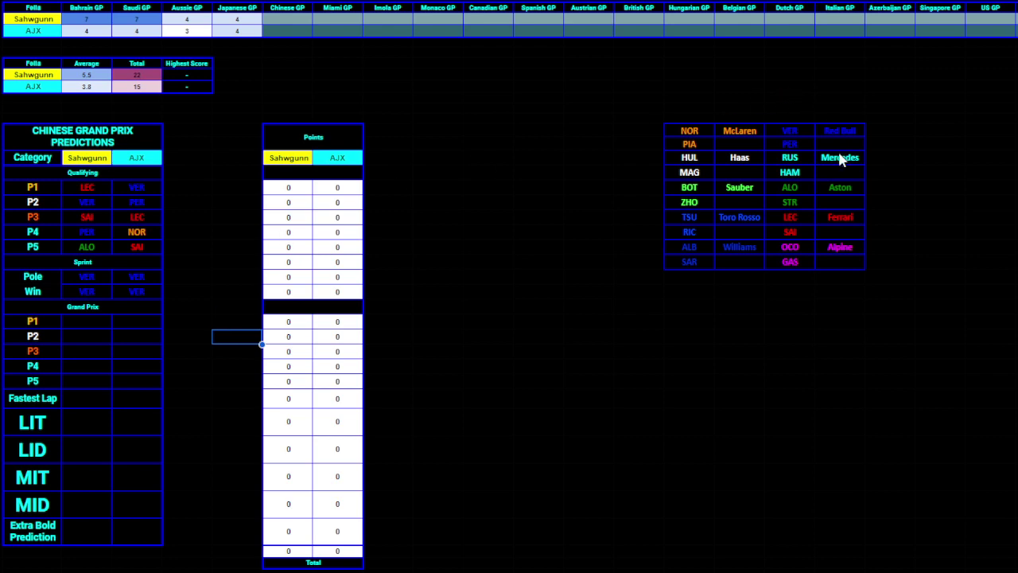
- Copy VER from the driver table into the Grand Prix P1 cells for both players
click(805, 131)
key(ctrl+c)
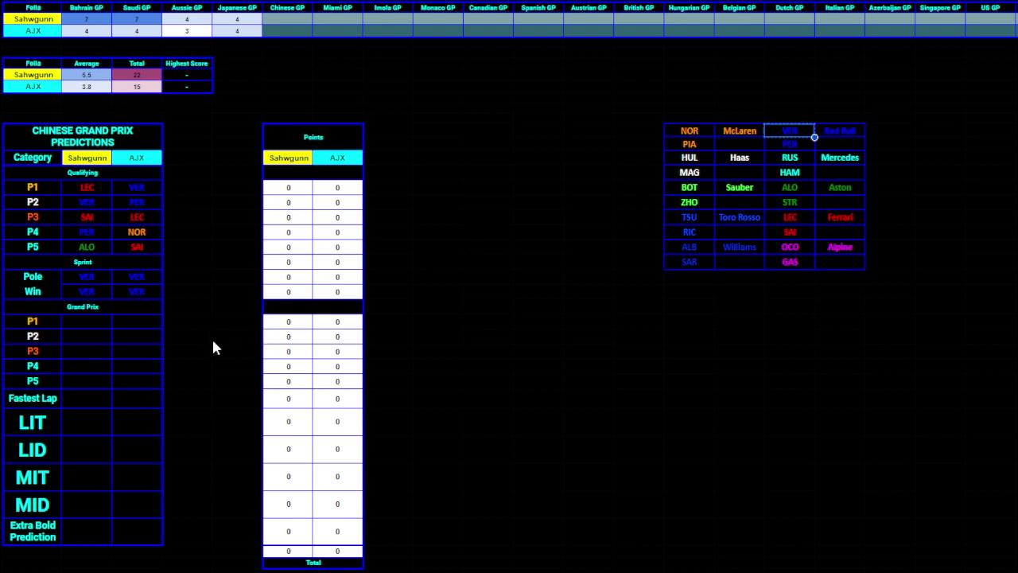
click(144, 318)
key(ctrl+v)
click(237, 291)
click(87, 321)
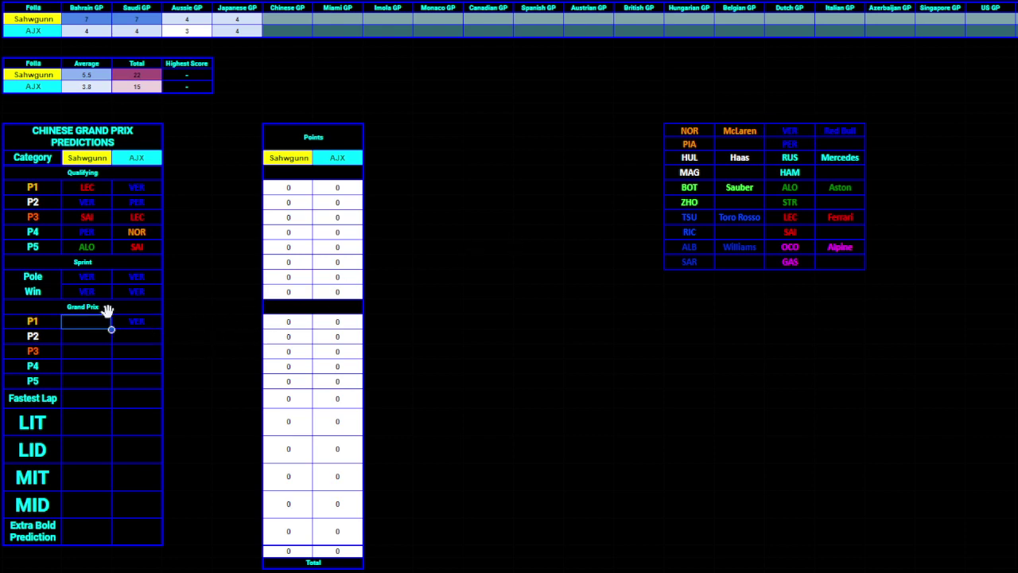
key(ctrl+v)
click(230, 302)
- Enter the Grand Prix P2 predictions: PER in the cyan player's column and LEC in the yellow player's column
click(782, 147)
click(137, 336)
key(ctrl+v)
click(234, 308)
click(799, 223)
key(ctrl+c)
click(84, 335)
key(ctrl+v)
click(245, 292)
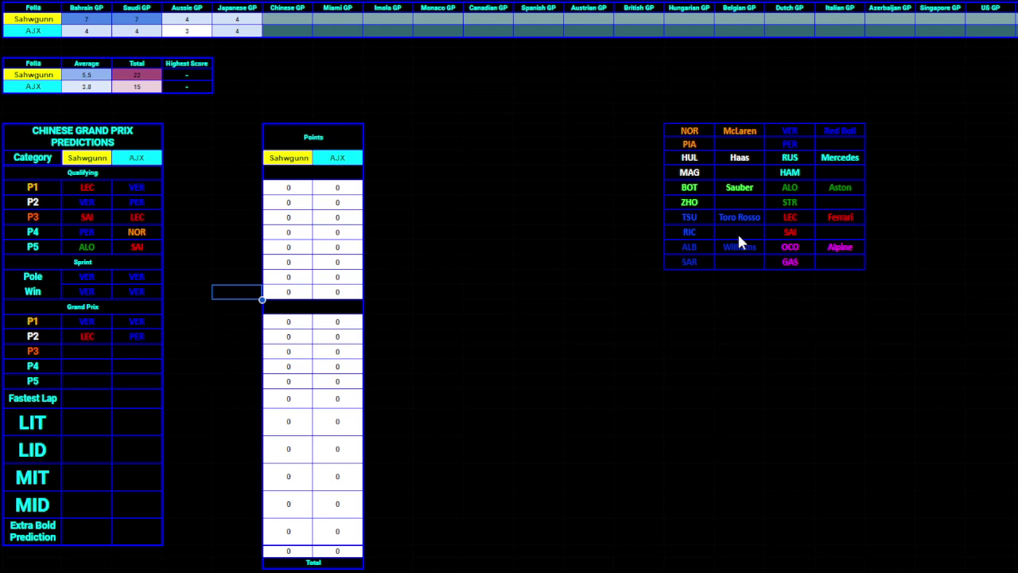
- Enter the Grand Prix P3 predictions: LEC in the cyan player's column and PER in the yellow player's column
click(790, 217)
key(ctrl+c)
click(137, 351)
key(ctrl+v)
click(236, 337)
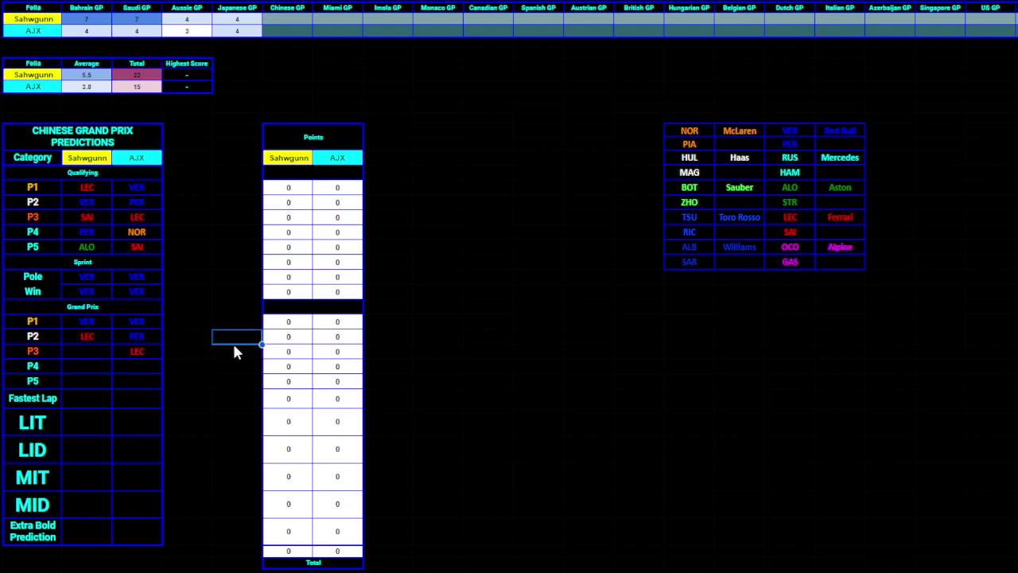
click(792, 145)
key(ctrl+c)
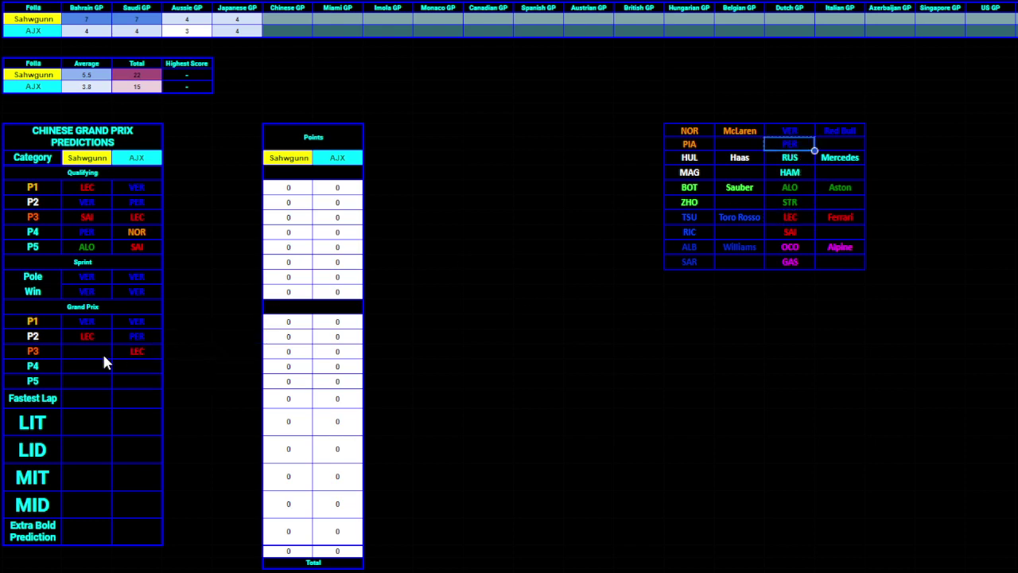
click(102, 352)
key(ctrl+v)
click(509, 356)
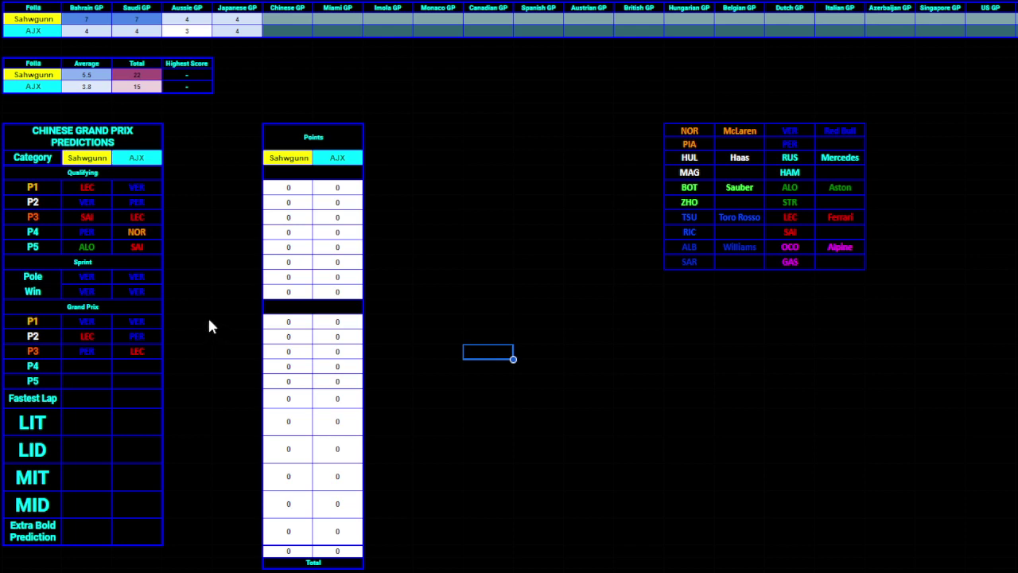
- Copy SAI from the driver table into the Grand Prix P4 cells for both players
right_click(788, 232)
key(Escape)
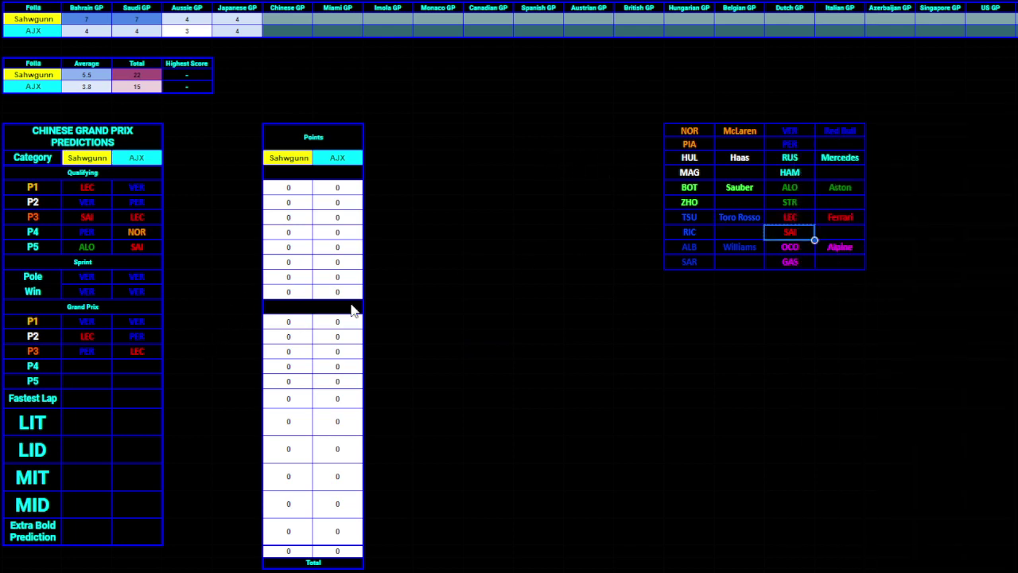
click(136, 366)
key(ctrl+v)
click(86, 366)
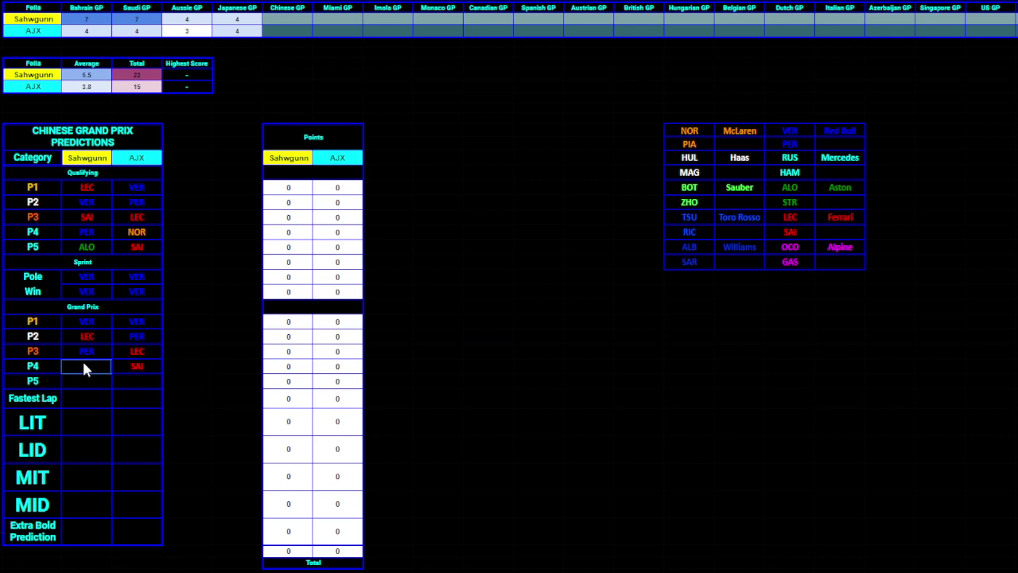
key(ctrl+v)
click(229, 351)
- Enter the Grand Prix P5 predictions: NOR in the cyan player's column and ALO in the yellow player's column
click(707, 132)
click(146, 369)
key(ctrl+v)
key(ctrl+z)
click(136, 383)
key(ctrl+v)
click(99, 241)
key(ctrl+c)
click(96, 383)
key(ctrl+v)
click(237, 366)
- Fill in Fastest Lap by copying existing Grand Prix predictions: VER for the cyan player and LEC for the yellow player
click(140, 320)
key(ctrl+c)
click(137, 398)
key(ctrl+v)
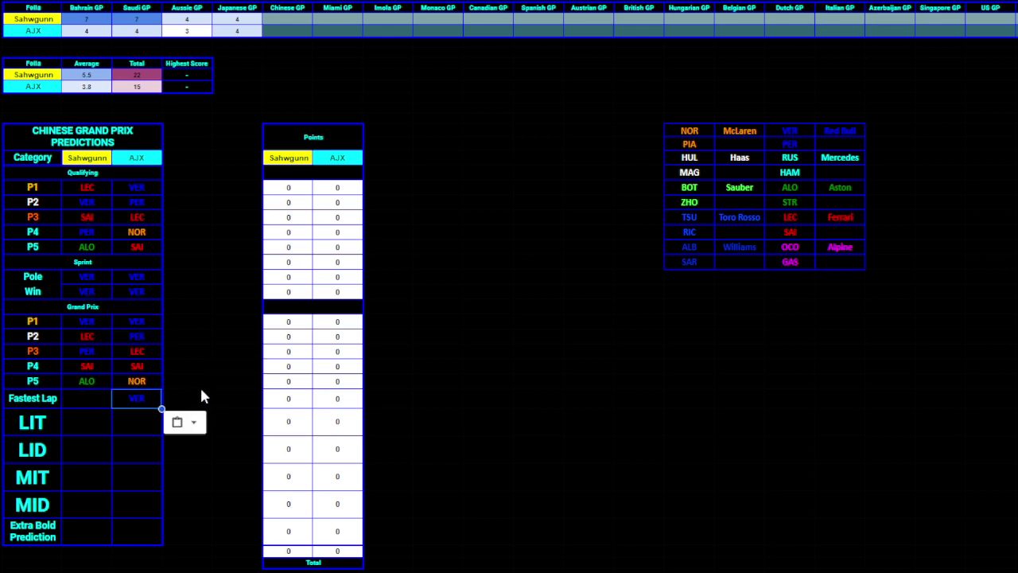
click(215, 386)
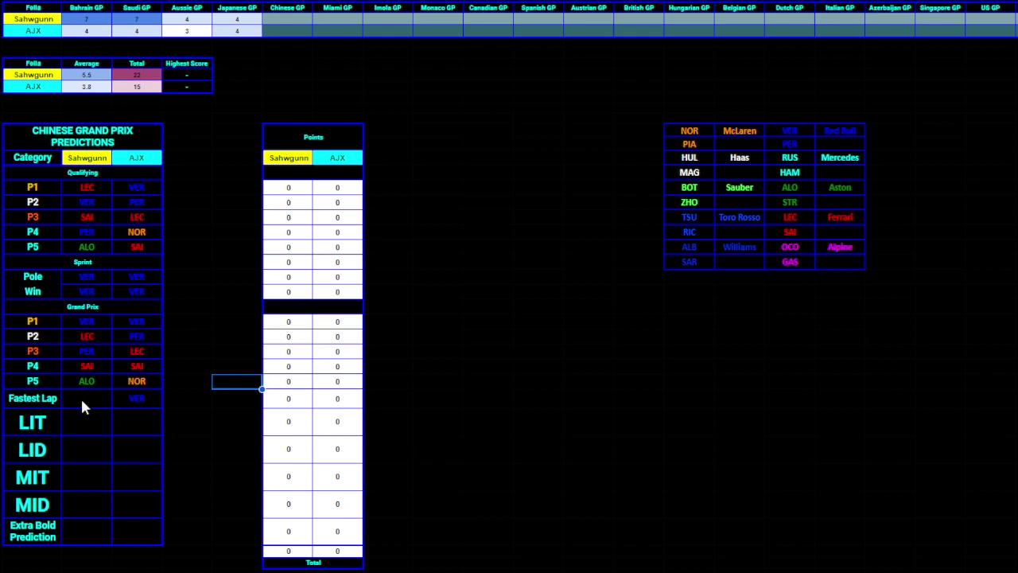
click(94, 338)
key(ctrl+c)
click(97, 402)
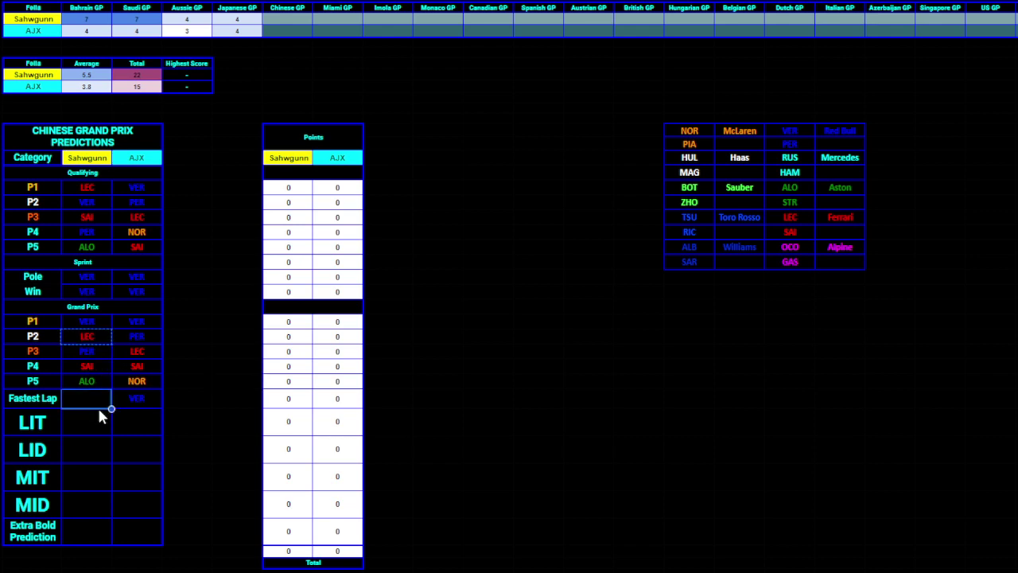
key(ctrl+v)
click(205, 384)
click(241, 449)
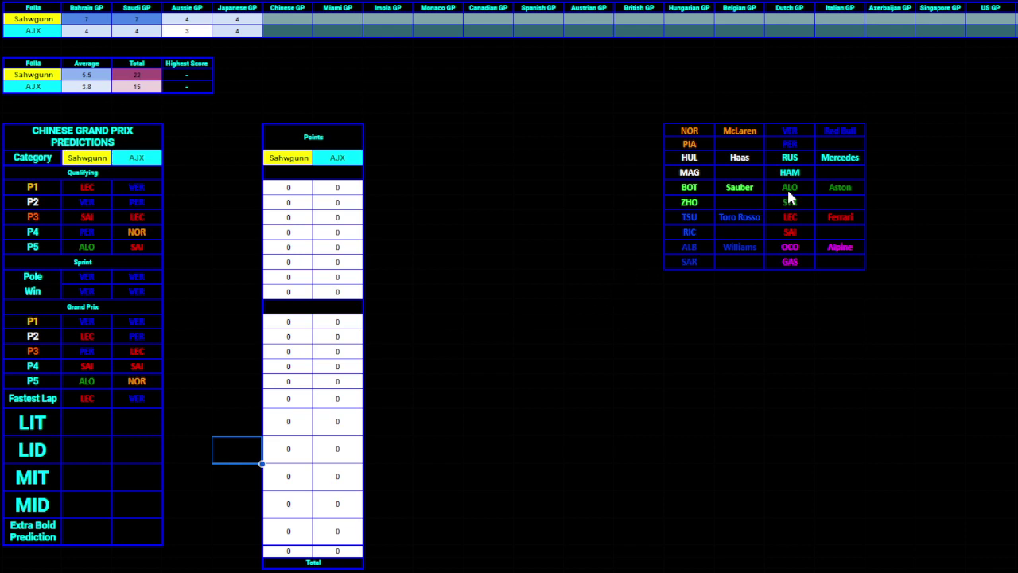
- Copy the Aston team name into the cyan player's LIT prediction
click(833, 184)
key(ctrl+c)
click(136, 430)
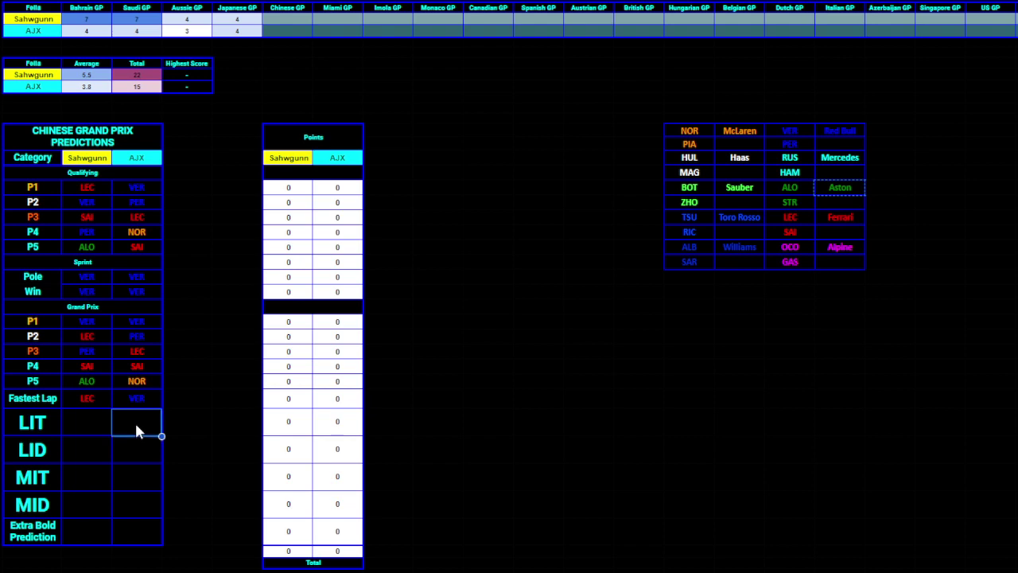
key(ctrl+v)
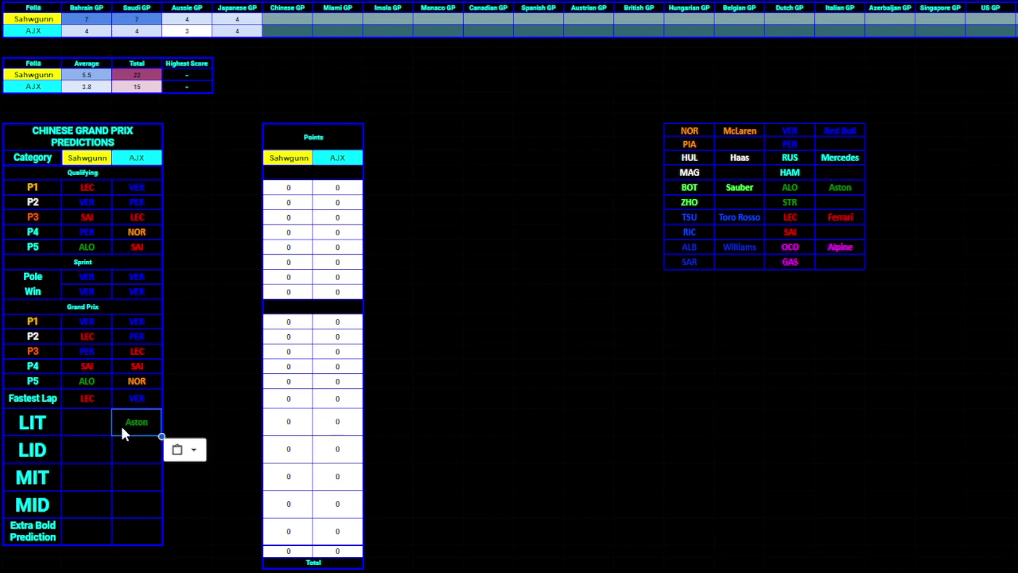
click(233, 404)
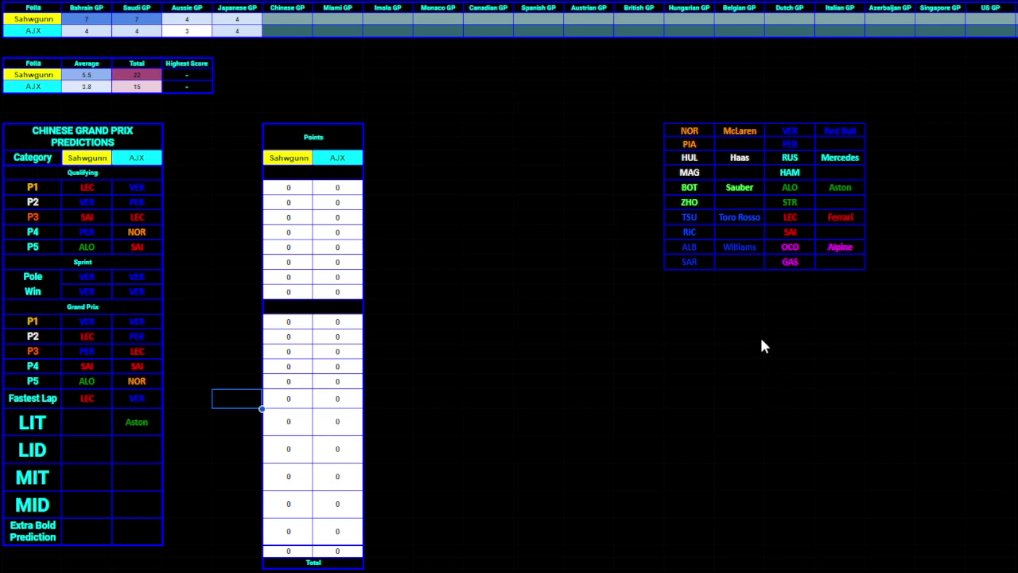
- Copy the Williams team name from the reference table into the yellow player's LIT prediction
click(728, 243)
key(ctrl+c)
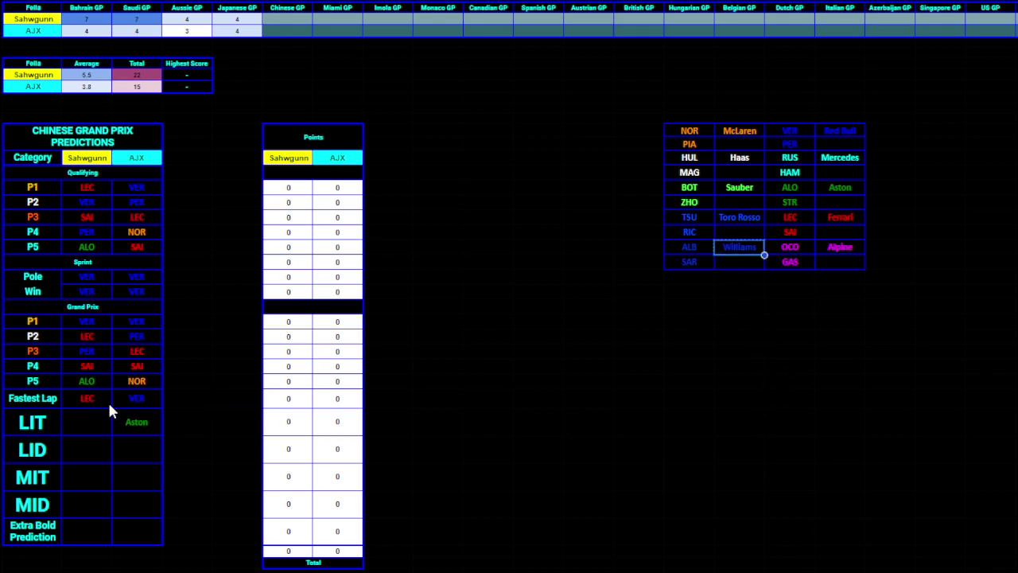
click(111, 422)
key(ctrl+v)
click(578, 481)
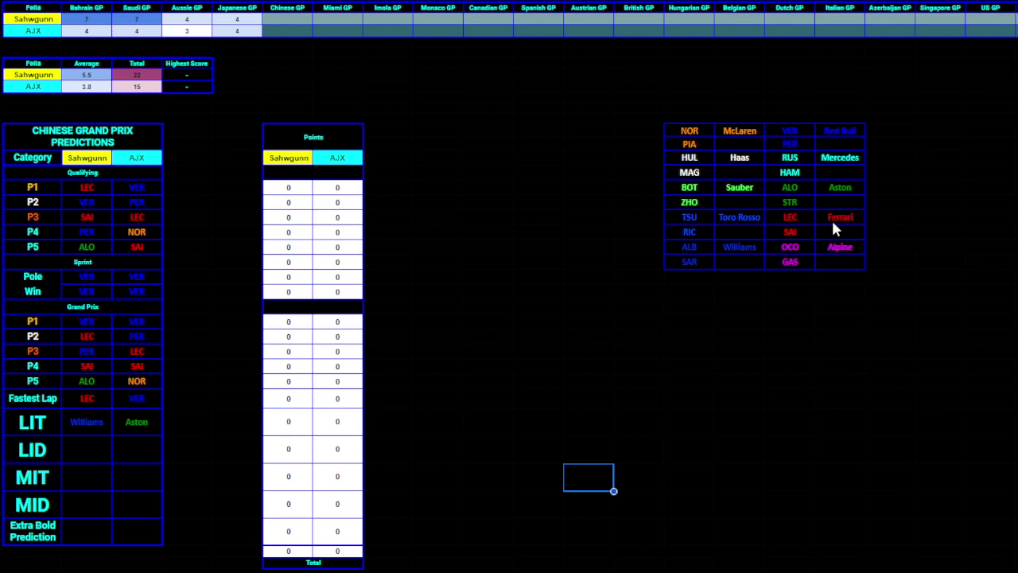
- Copy STR from the driver table into the cyan player's LID prediction
click(786, 201)
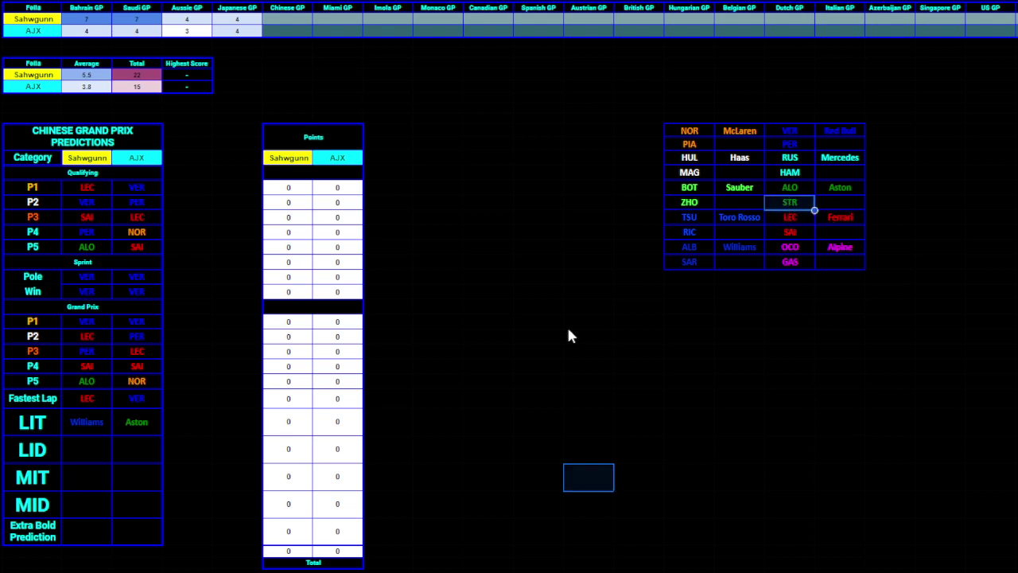
click(153, 449)
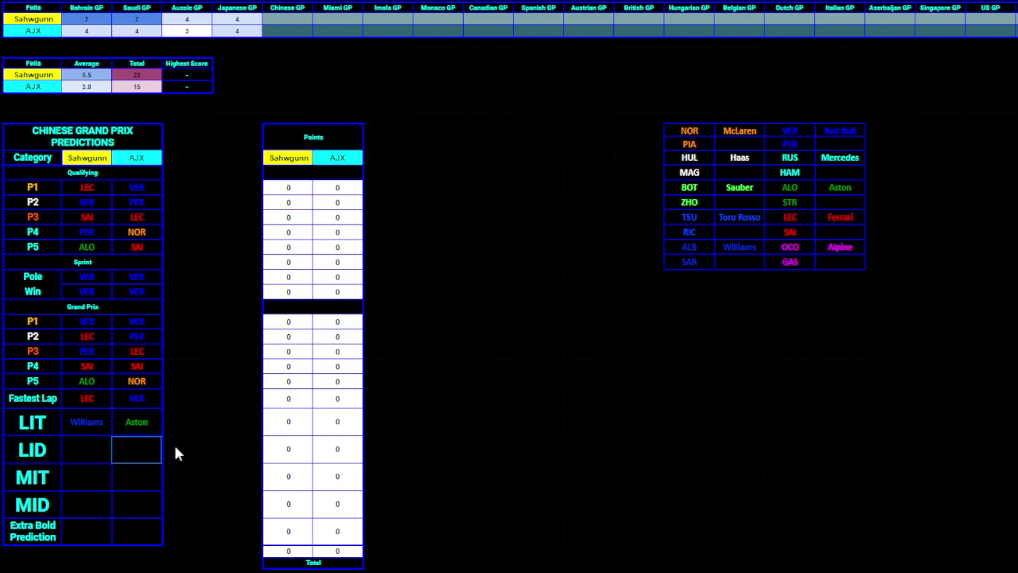
click(776, 203)
key(ctrl+c)
click(119, 451)
key(ctrl+v)
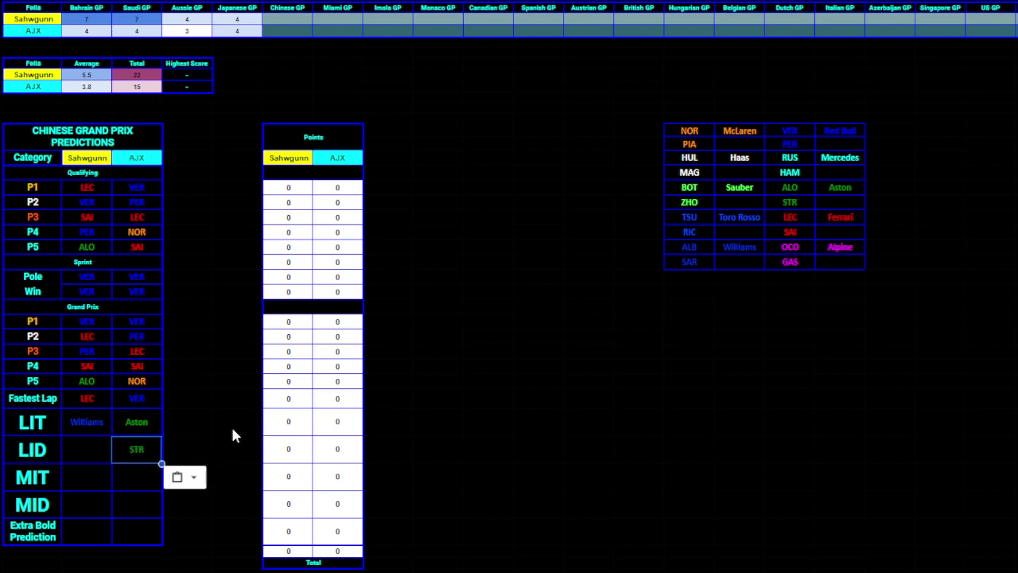
click(232, 430)
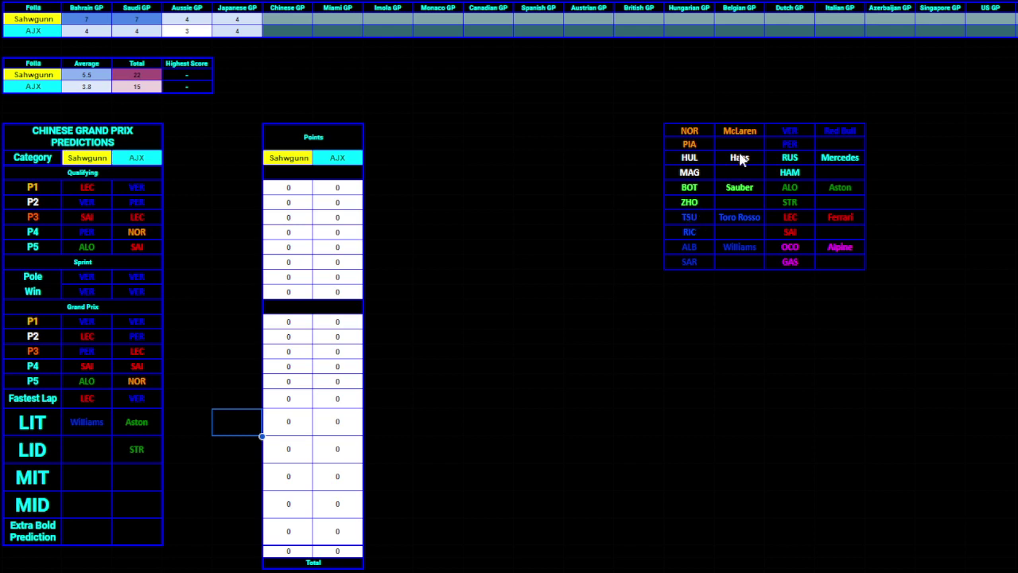
- Copy RUS from the driver table into the yellow player's LID prediction
click(803, 159)
key(ctrl+c)
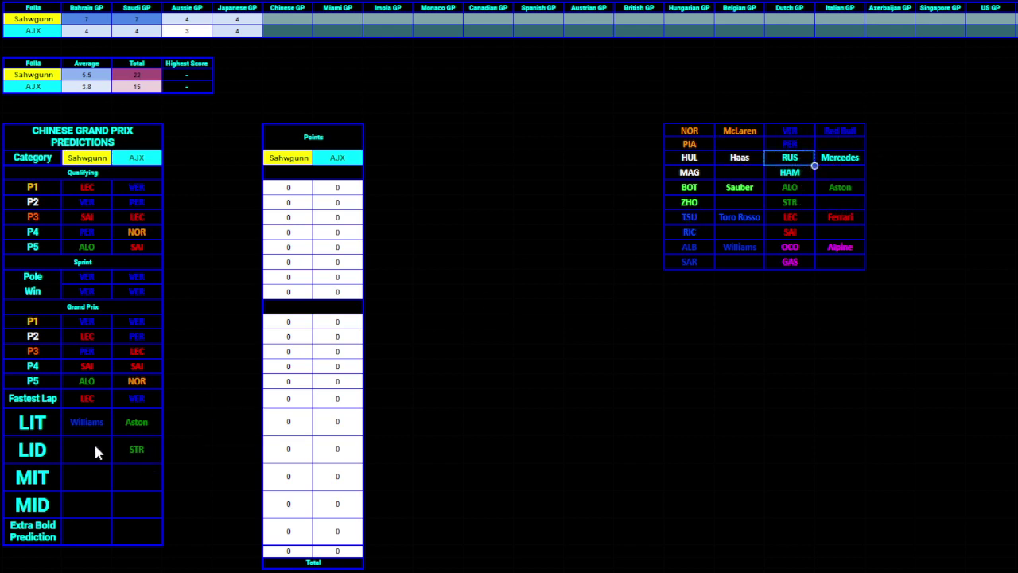
click(94, 441)
key(ctrl+v)
click(168, 402)
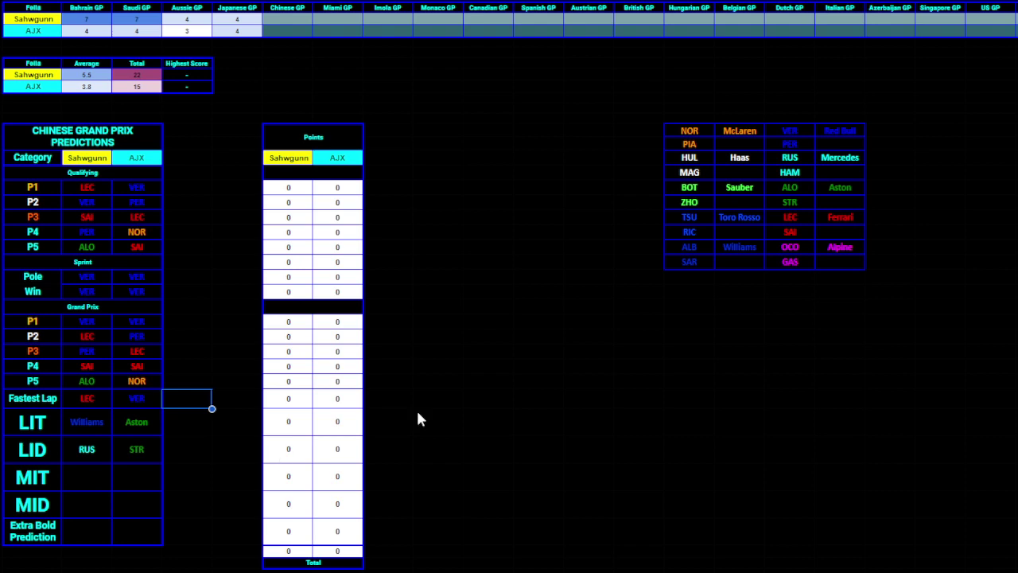
- Fill in the MIT predictions from the reference table: Sauber for the cyan player and Aston for the yellow player
click(728, 194)
key(ctrl+c)
click(147, 469)
key(ctrl+v)
click(235, 459)
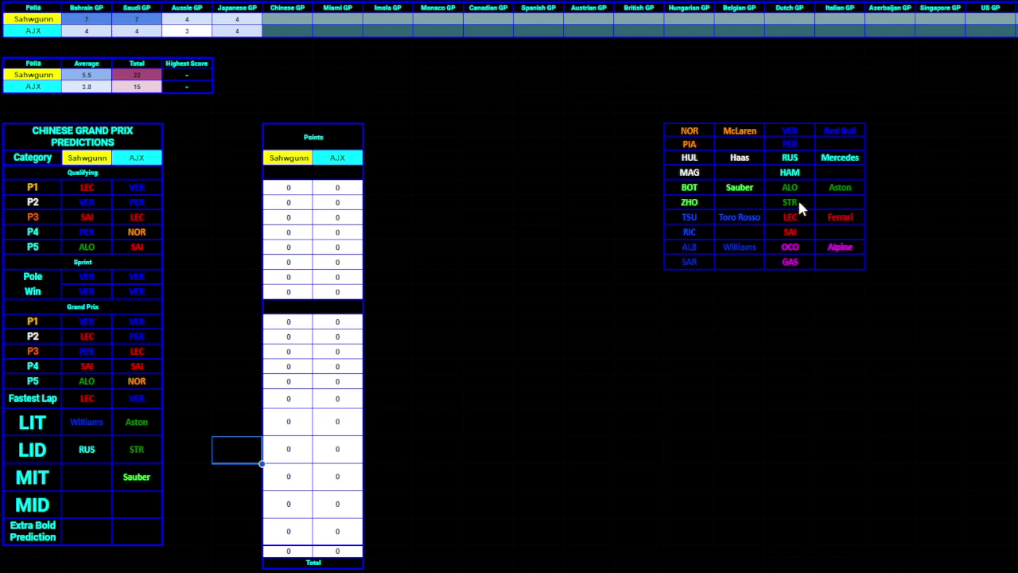
click(830, 195)
key(ctrl+c)
click(85, 475)
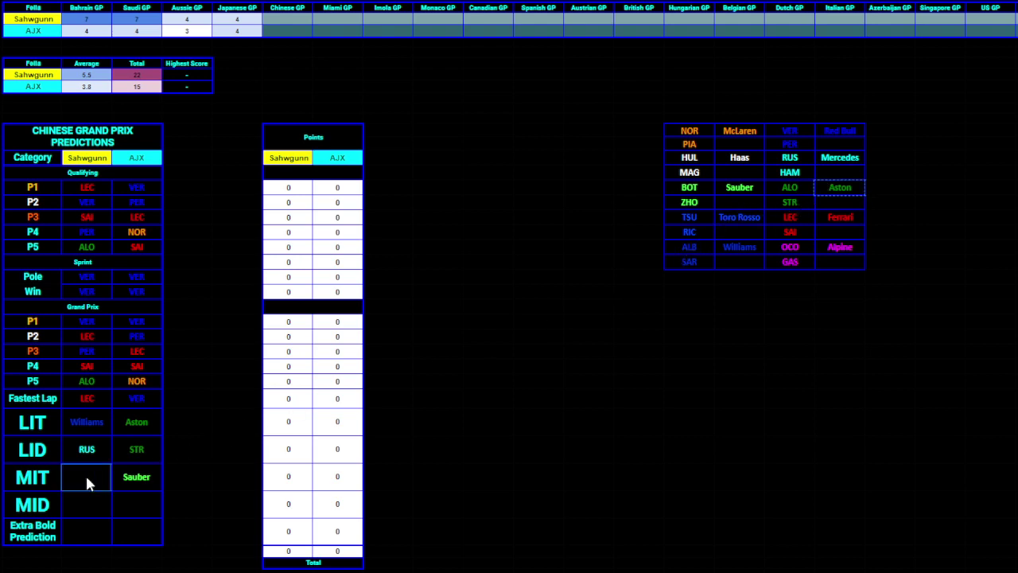
key(ctrl+v)
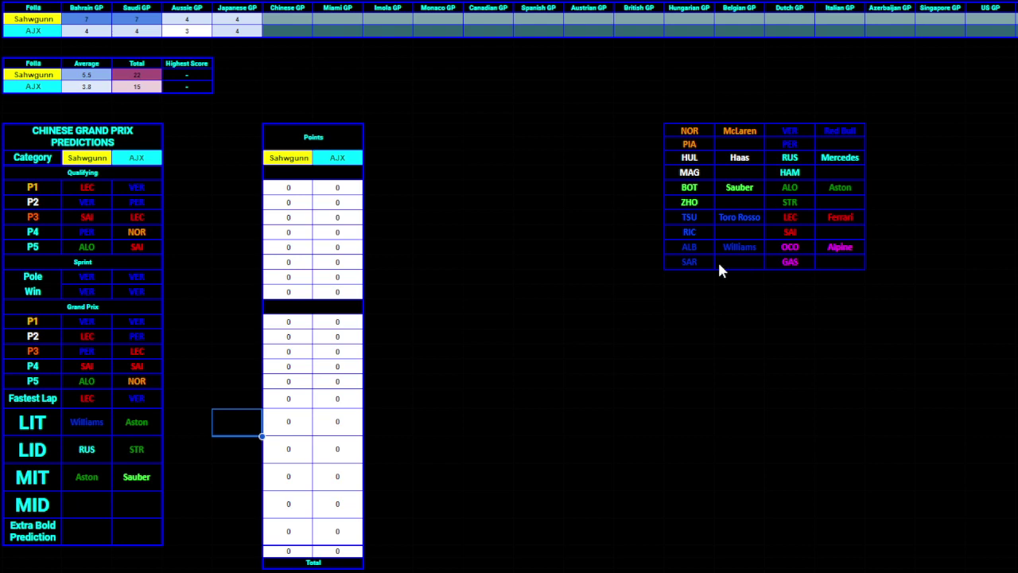
- Fill in the MID predictions from the driver table: TSU for the cyan player and LEC for the yellow player
click(686, 220)
key(ctrl+c)
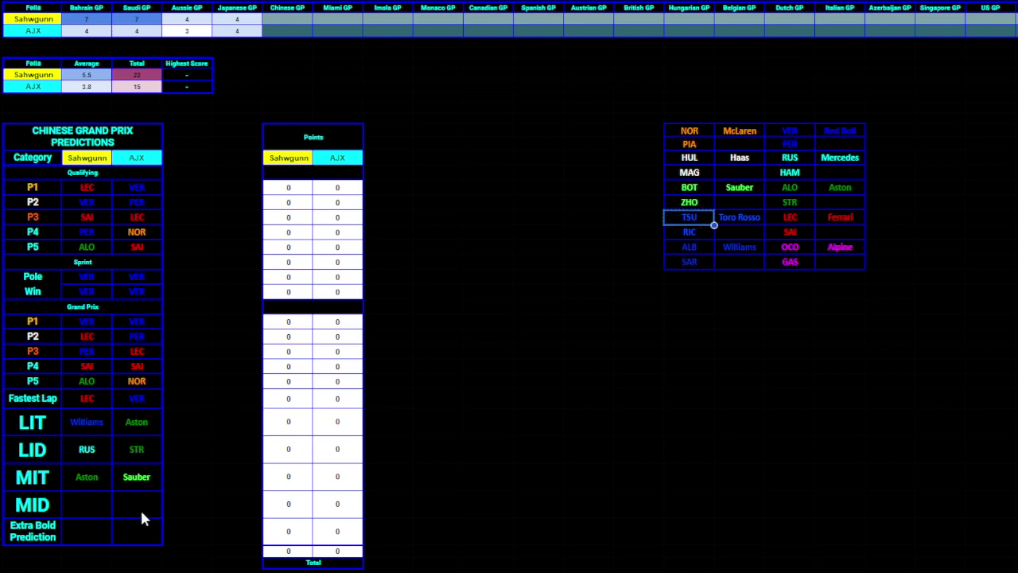
click(140, 507)
key(ctrl+v)
click(218, 514)
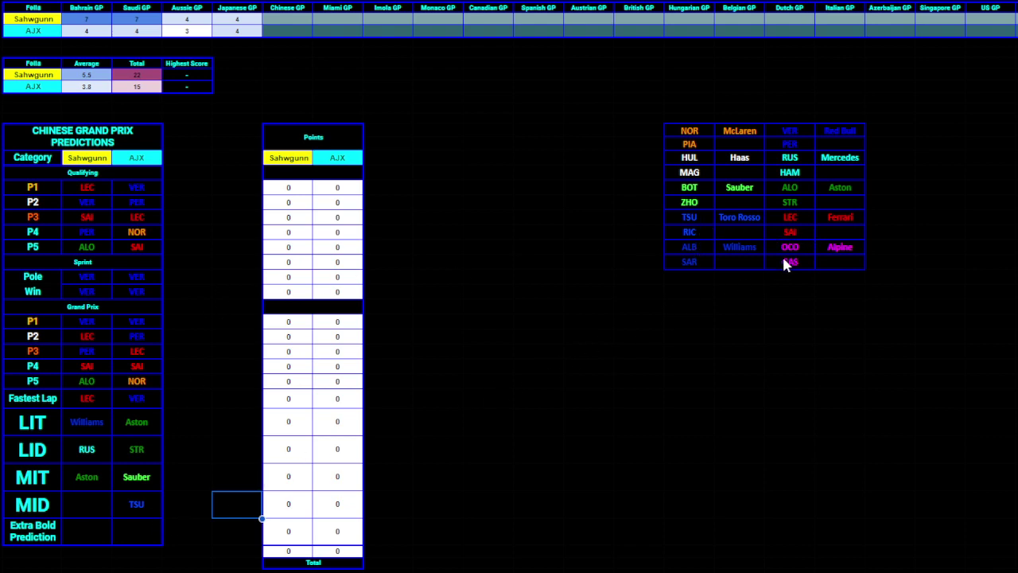
click(790, 218)
key(ctrl+c)
click(94, 505)
key(ctrl+v)
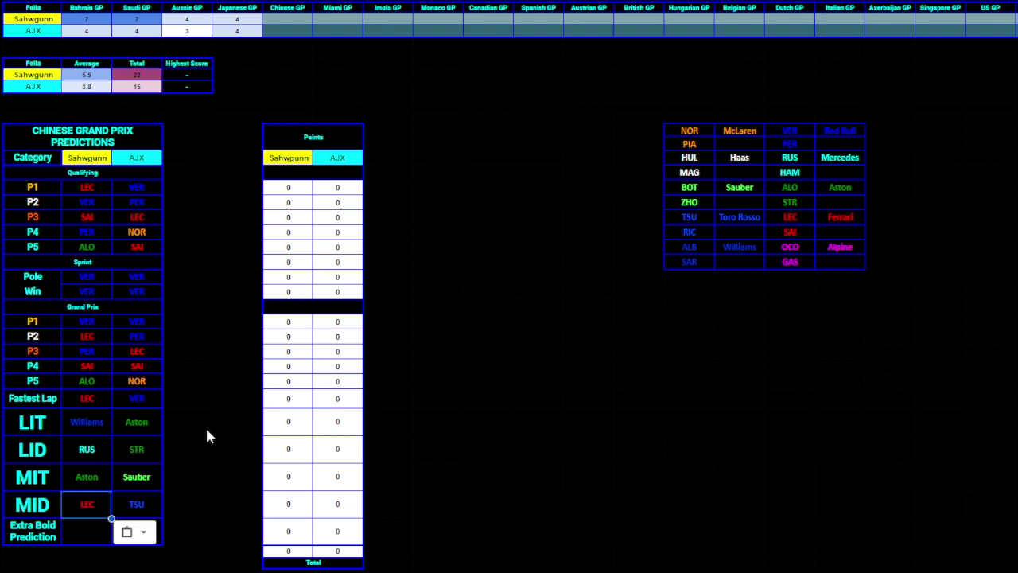
click(205, 425)
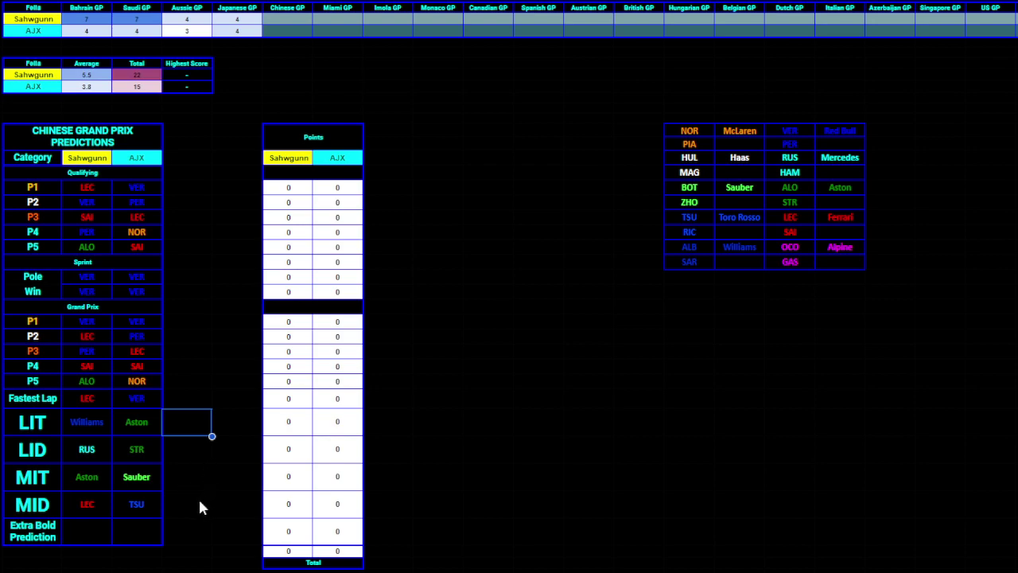
- Enter "2 SC/VSC" as the cyan player's Extra Bold Prediction
click(135, 522)
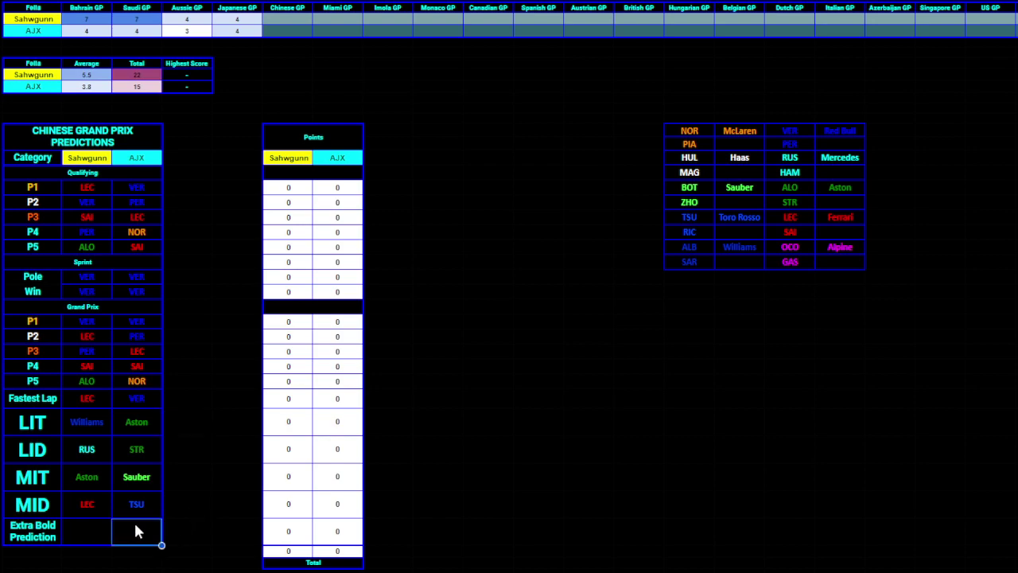
text(2 SC/VSC)
click(205, 528)
- Enter "No points for Toro Rosso/Haas" as the yellow player's Extra Bold Prediction
click(87, 536)
text(No p)
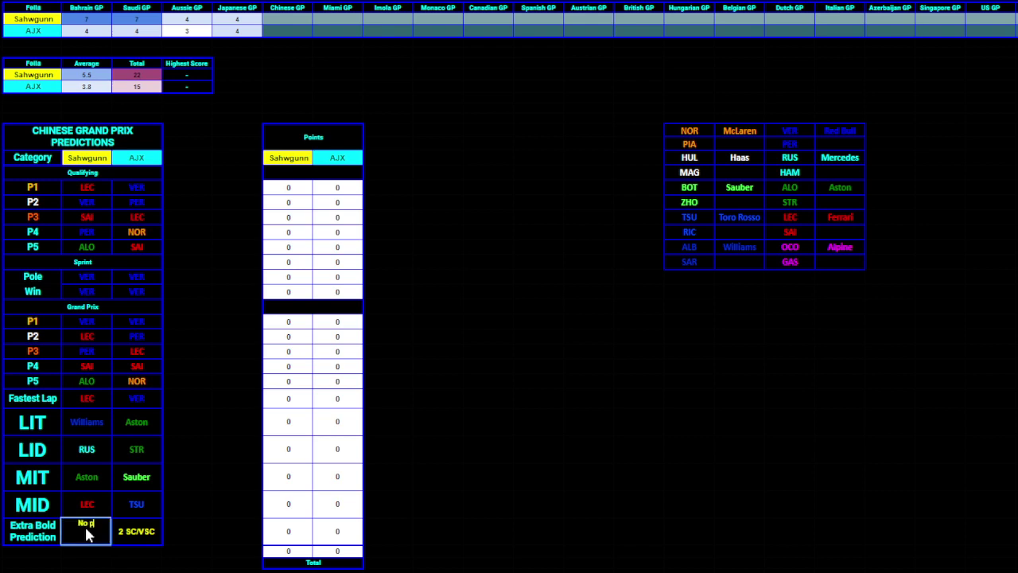
text(oints for R)
key(BackSpace)
text(T)
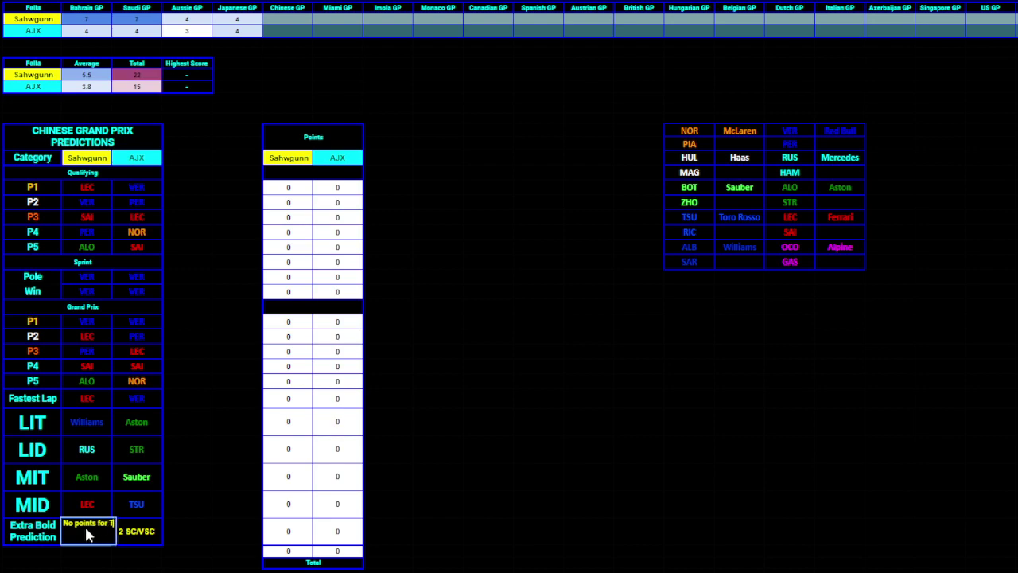
text(oro Rosso)
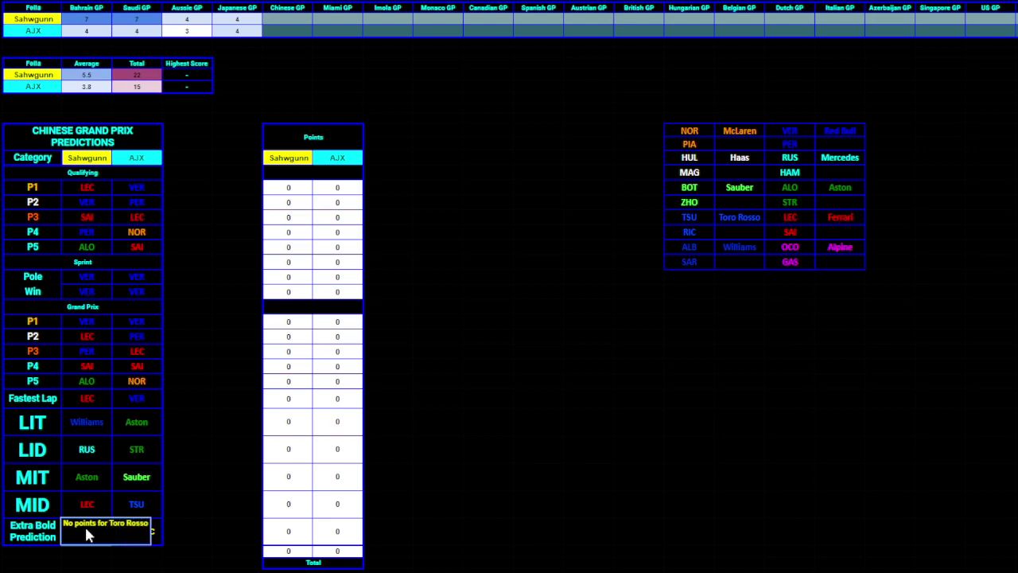
key(BackSpace)
text(u)
key(BackSpace)
text(o/Haas)
click(187, 477)
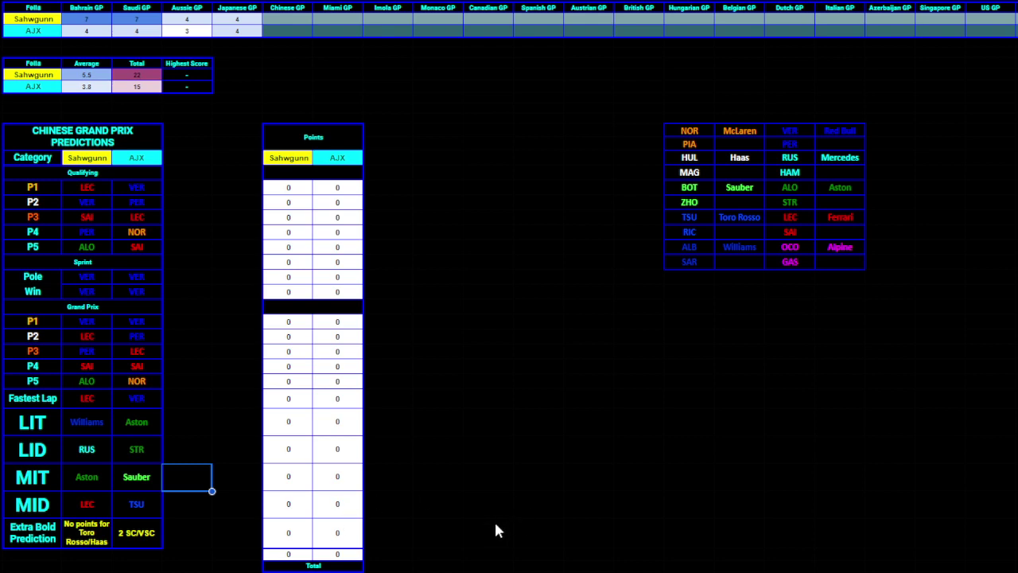
click(548, 475)
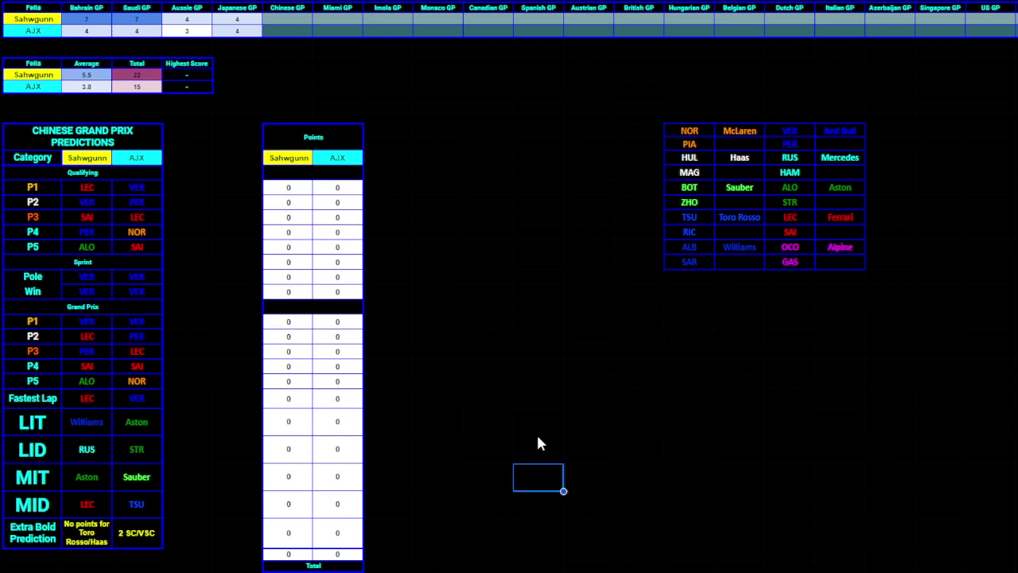